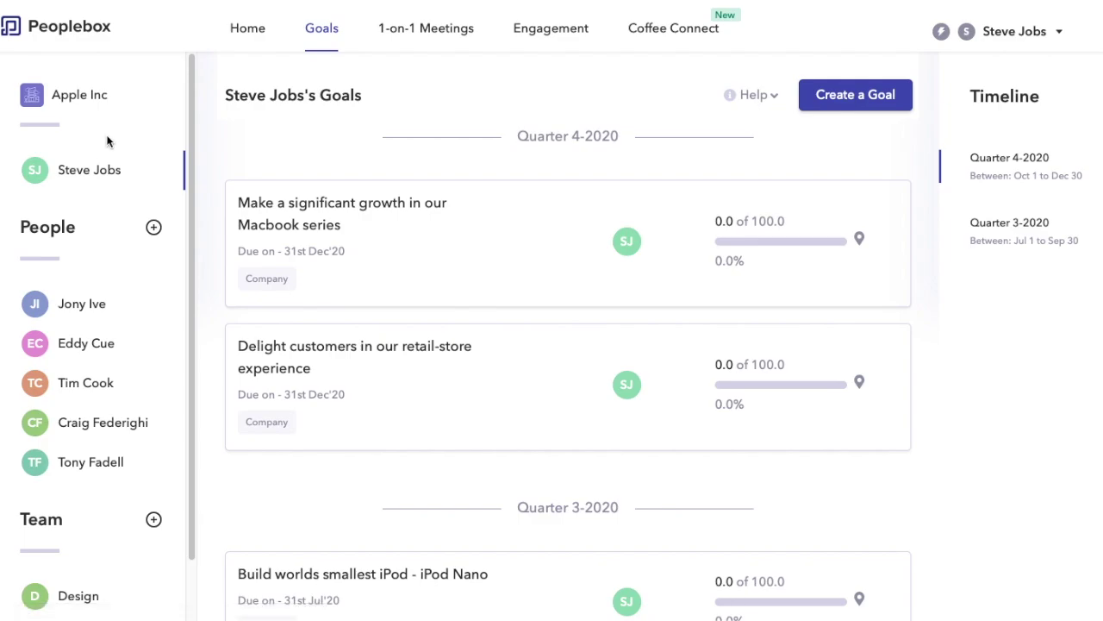
View Apple Inc's company-wide goals, then return to the personal goals list
left_click(77, 101)
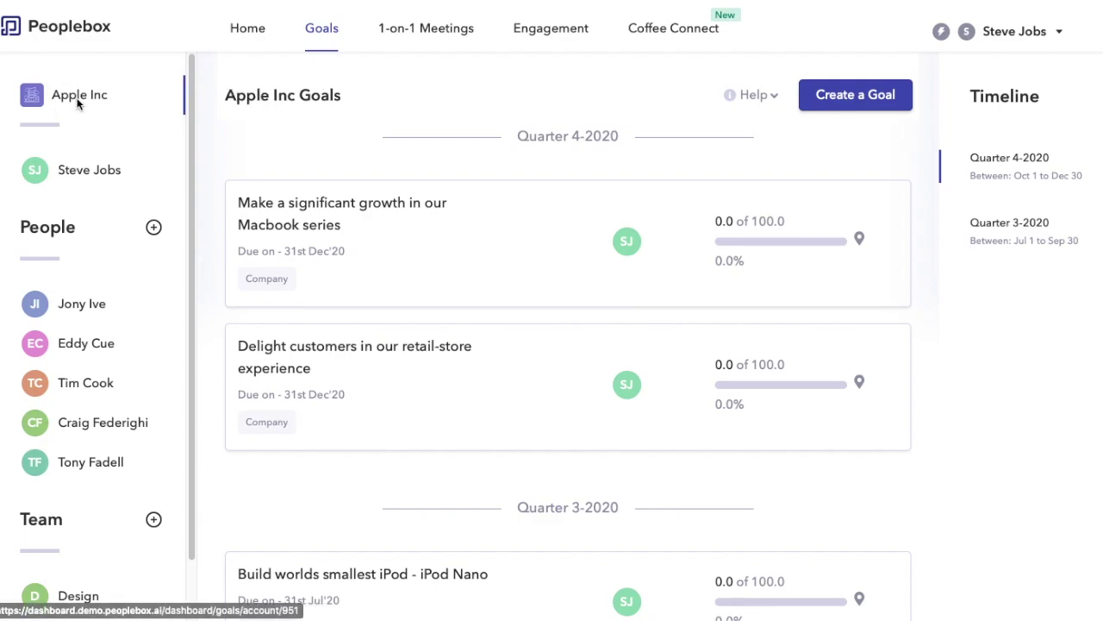
left_click(90, 176)
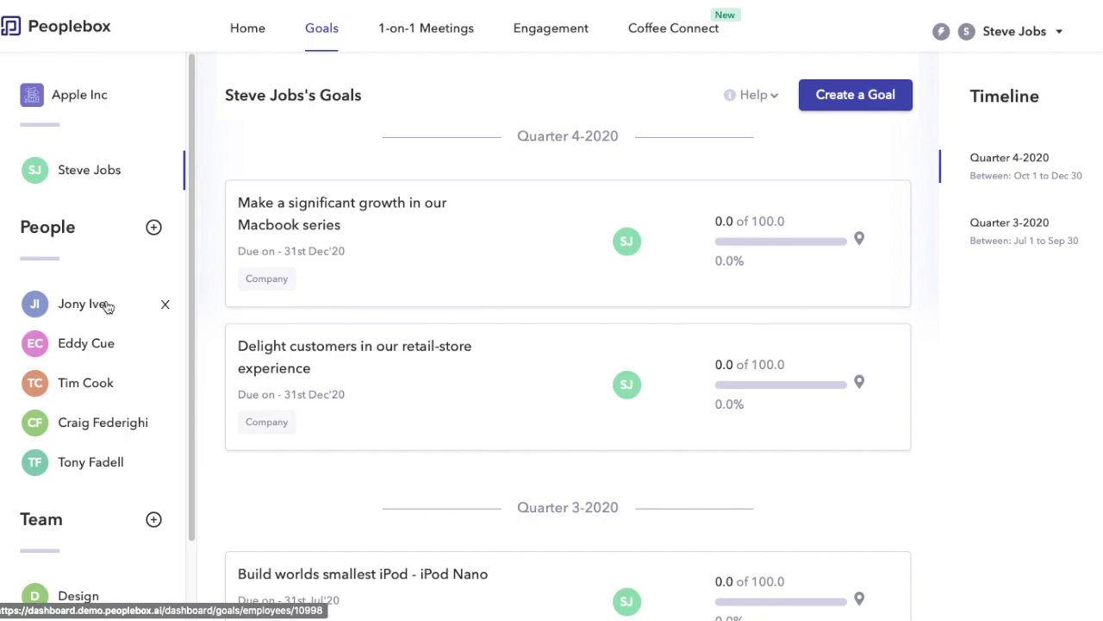
Close the Add People to Sidebar dialog, browse the goals list, and start a new goal
left_click(153, 228)
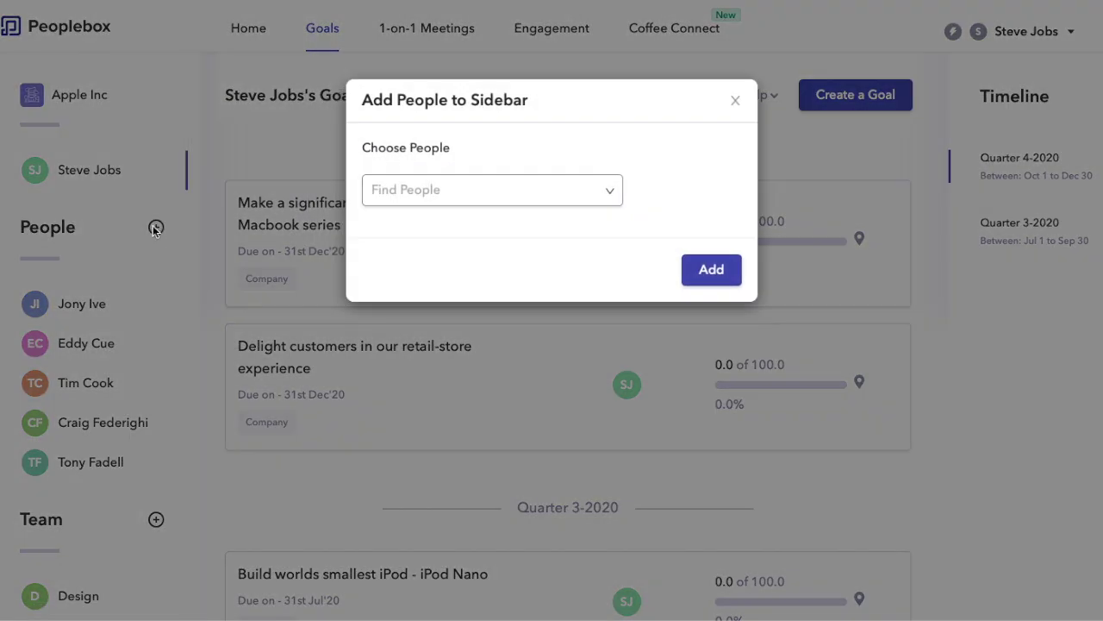
left_click(734, 103)
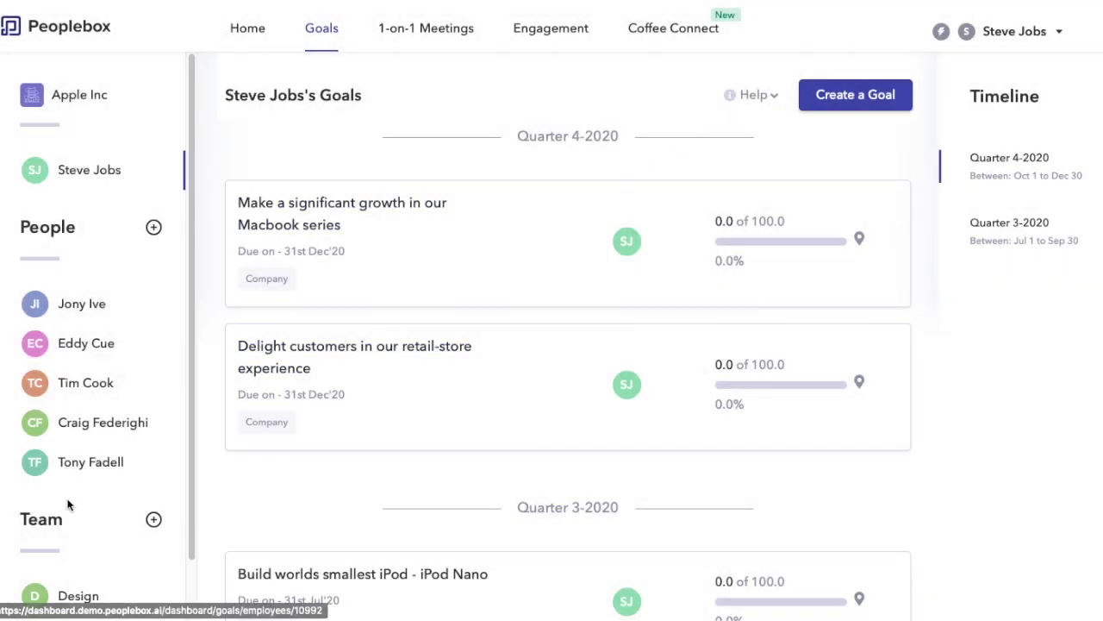
scroll(130, 474, "down", 1)
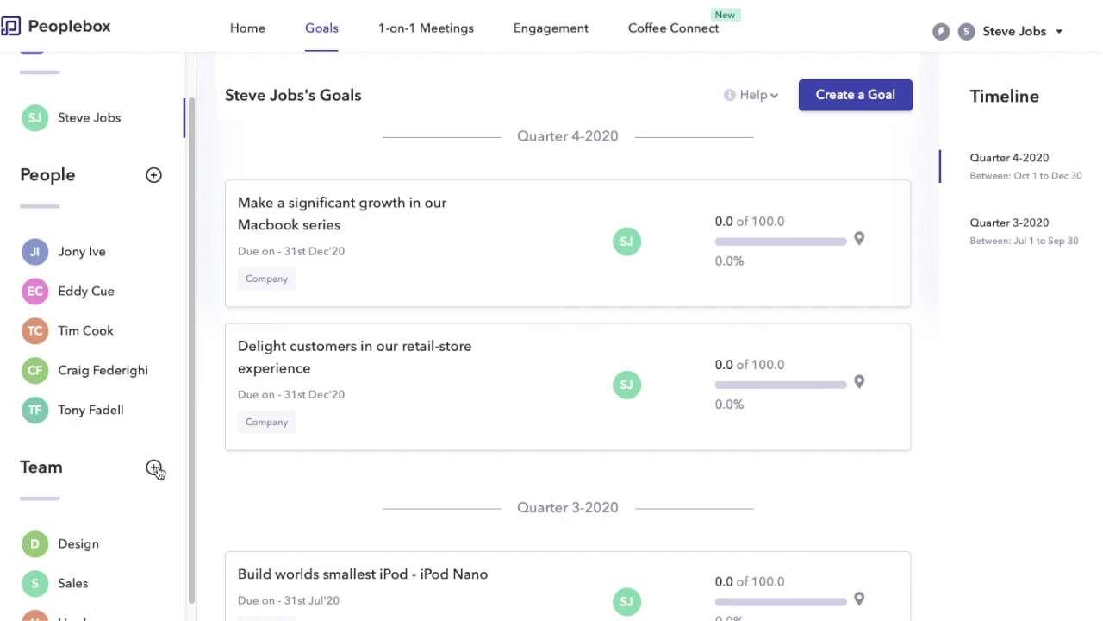
scroll(100, 487, "up", 1)
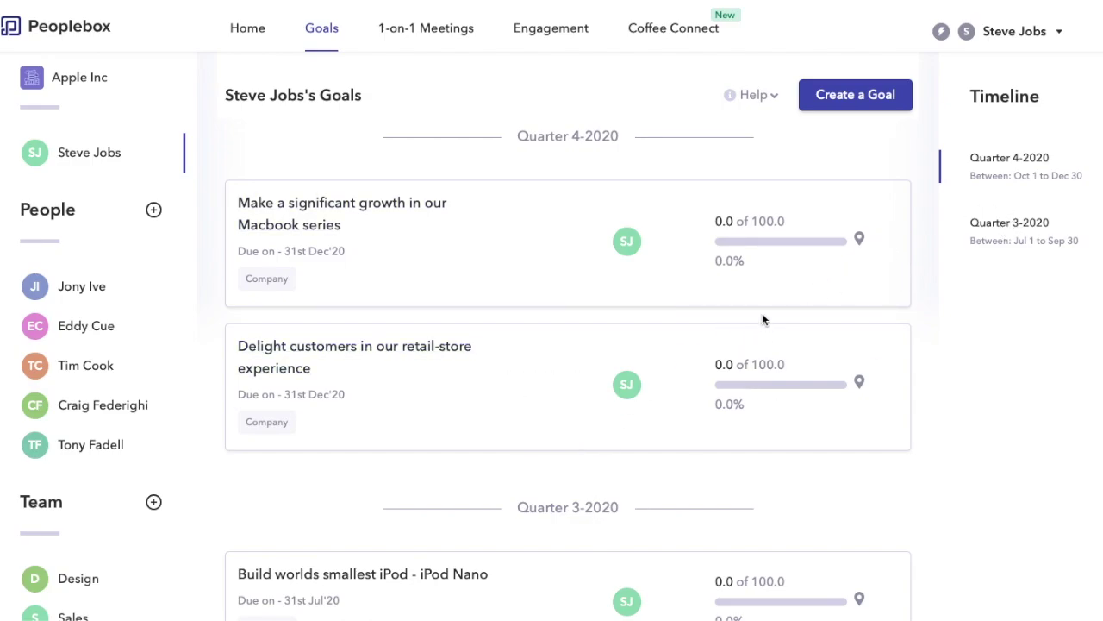
scroll(739, 335, "down", 1)
scroll(452, 573, "down", 1)
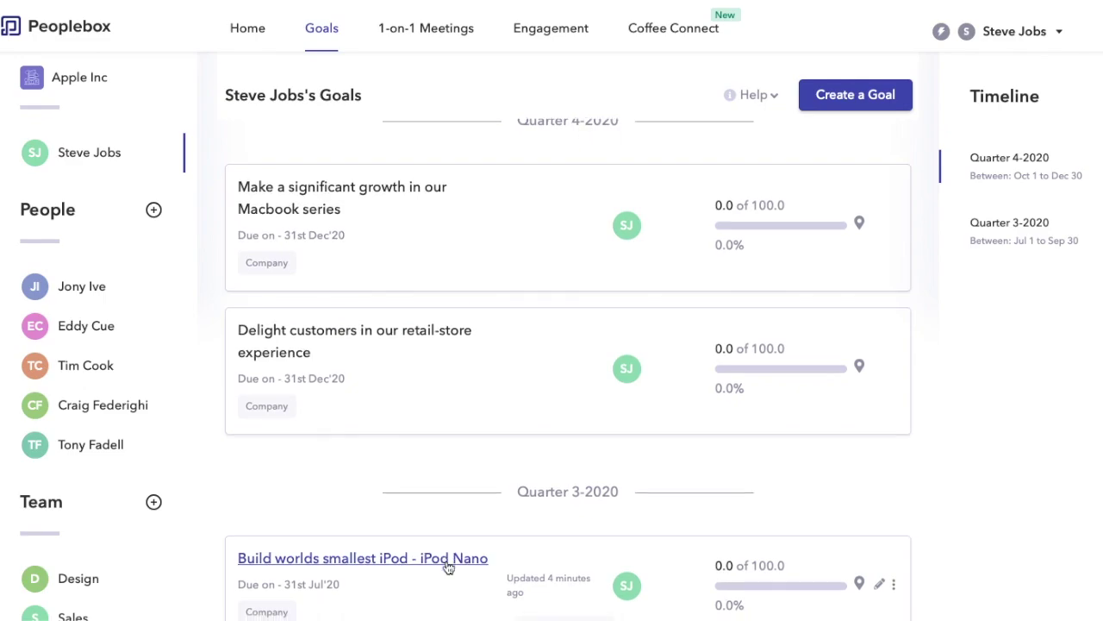
scroll(617, 386, "up", 2)
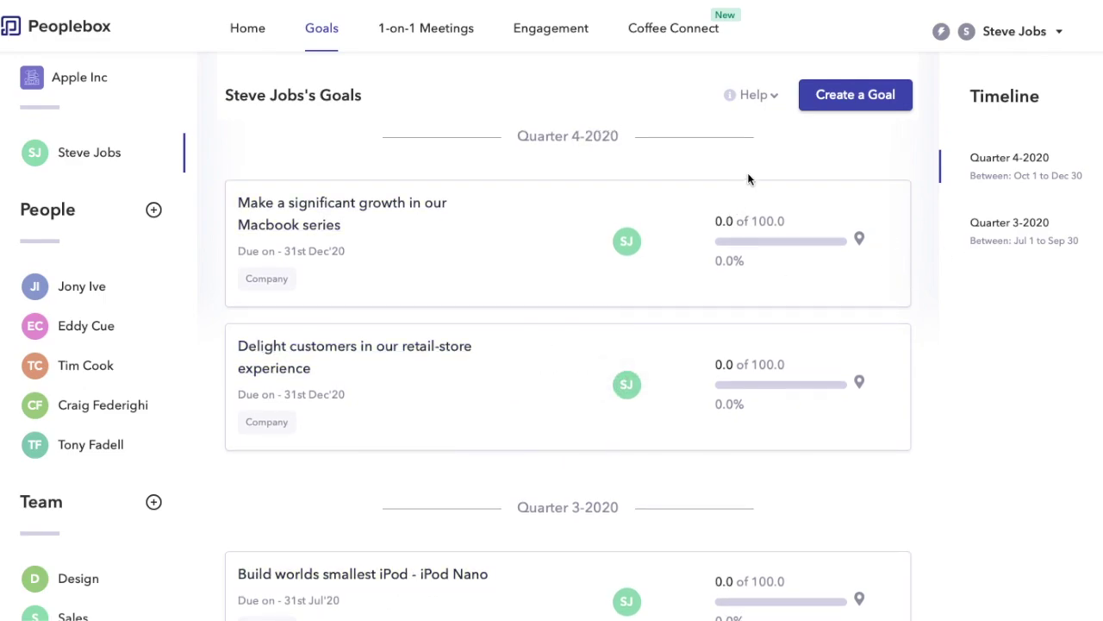
left_click(866, 106)
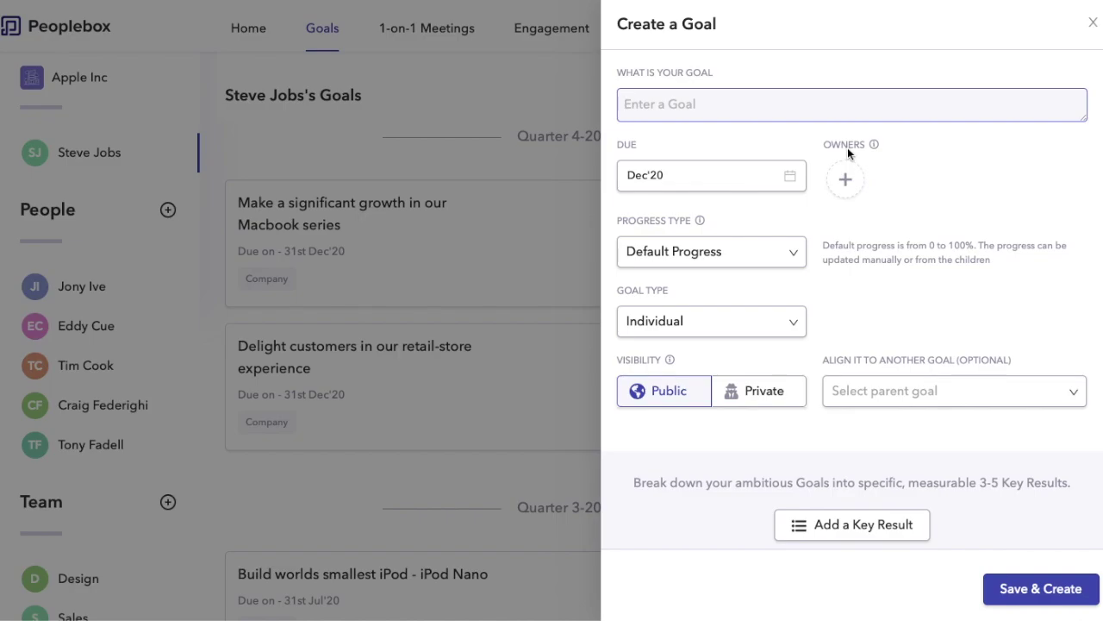
Title the goal 'Make a Big Bang entry into the Smartphone Market' and assign two owners
type("Make a Big Bang entry into the Smartphone Market")
left_click(845, 179)
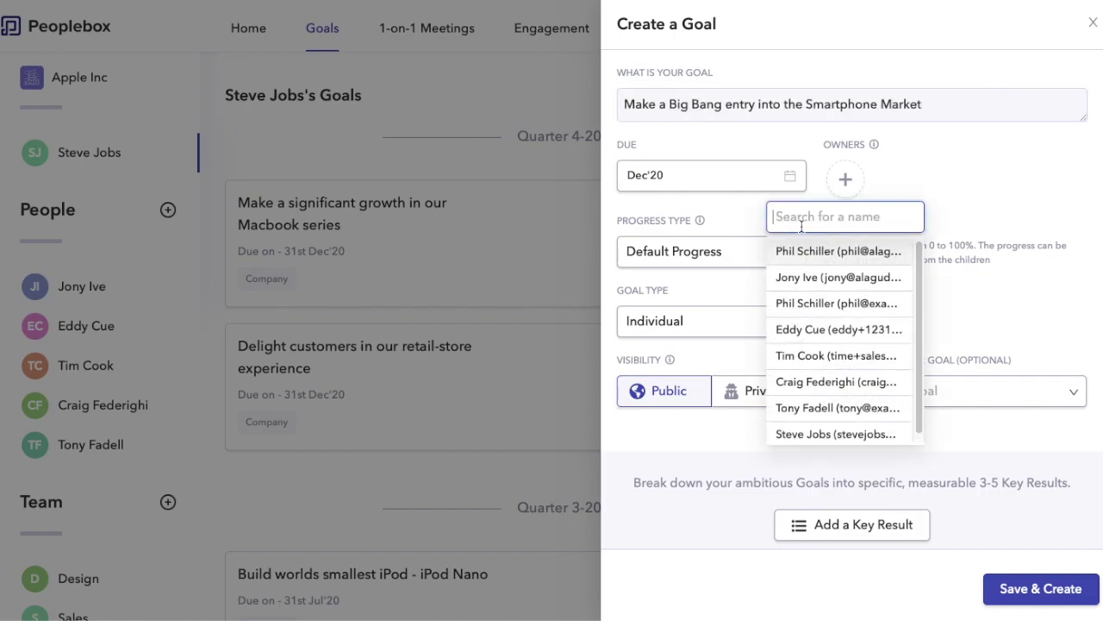
left_click(828, 329)
left_click(842, 422)
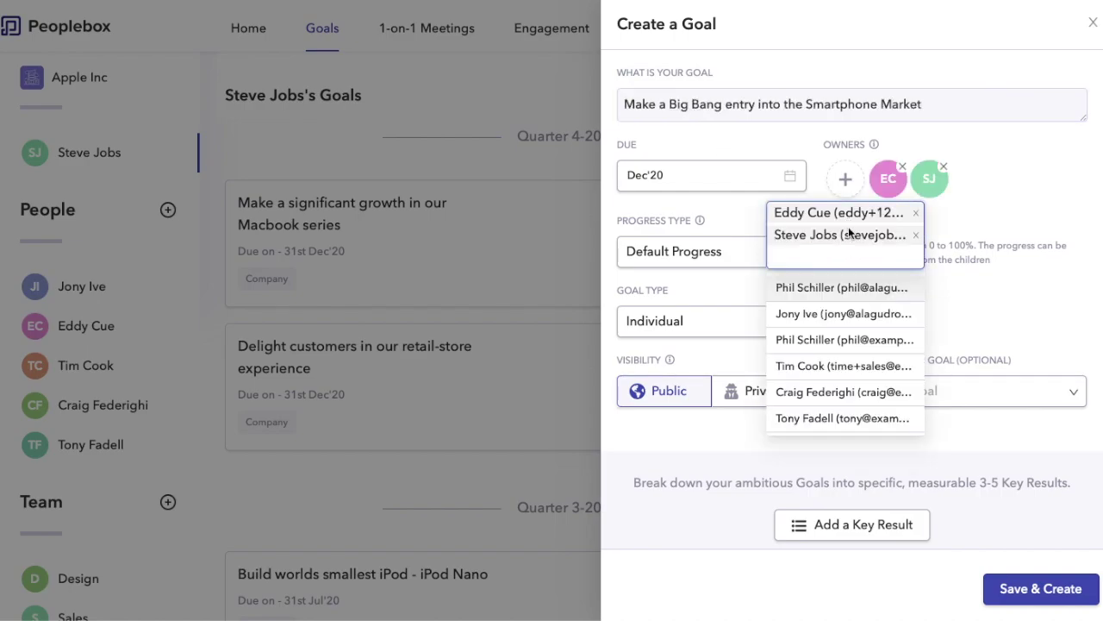
left_click(747, 292)
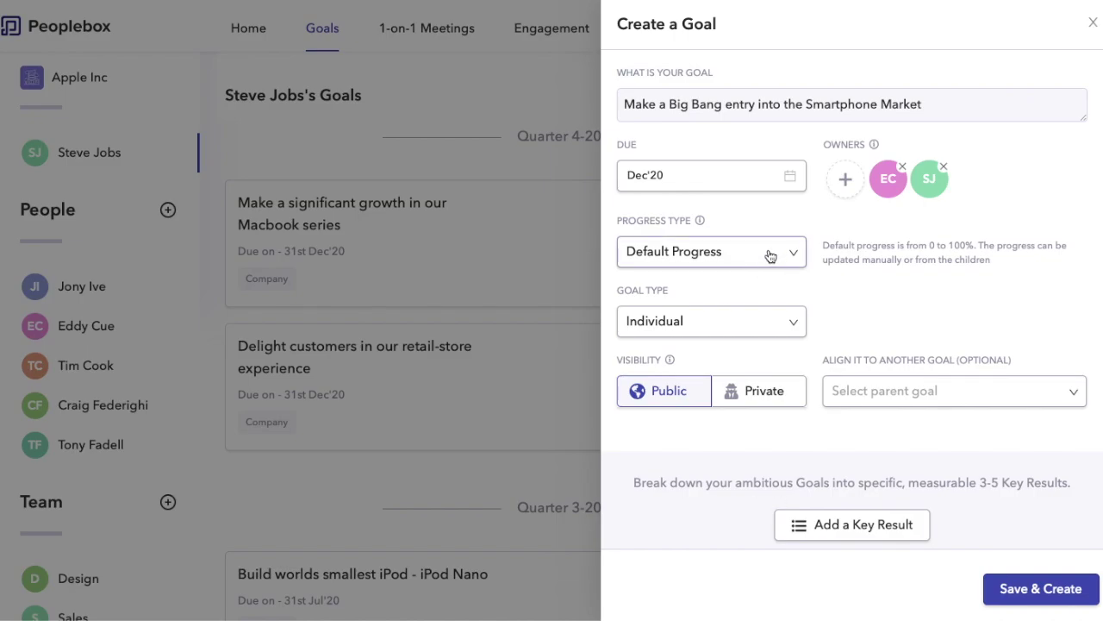
Show the progress type options: Default Progress, Custom Percent, Number, Dollar and Binary
left_click(770, 256)
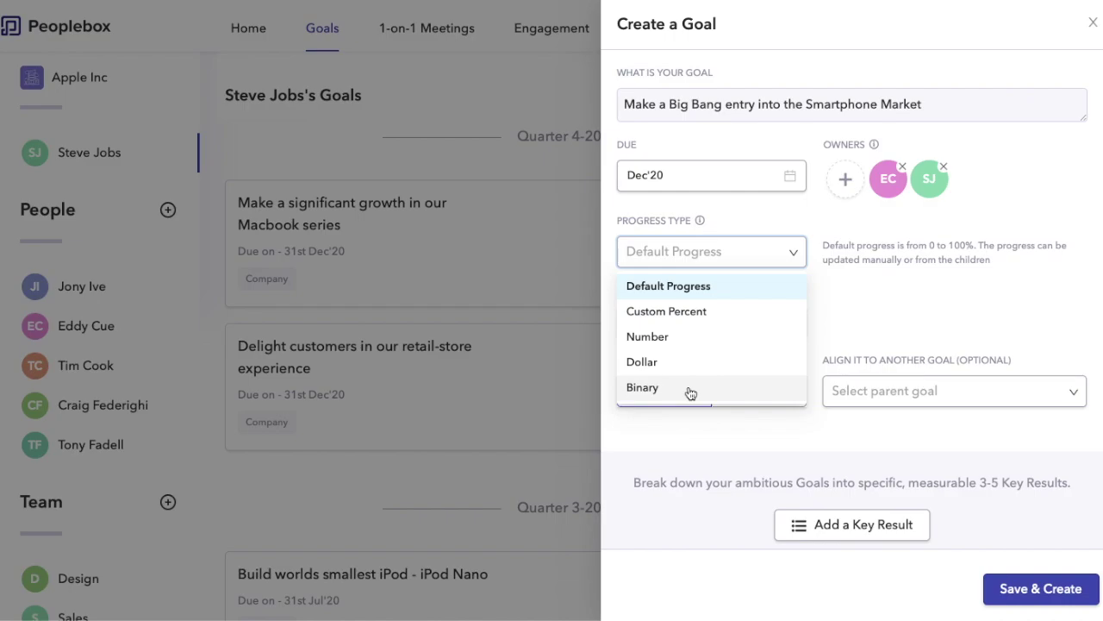
Keep Default Progress and set the goal type to Company Wide instead of Department
left_click(694, 293)
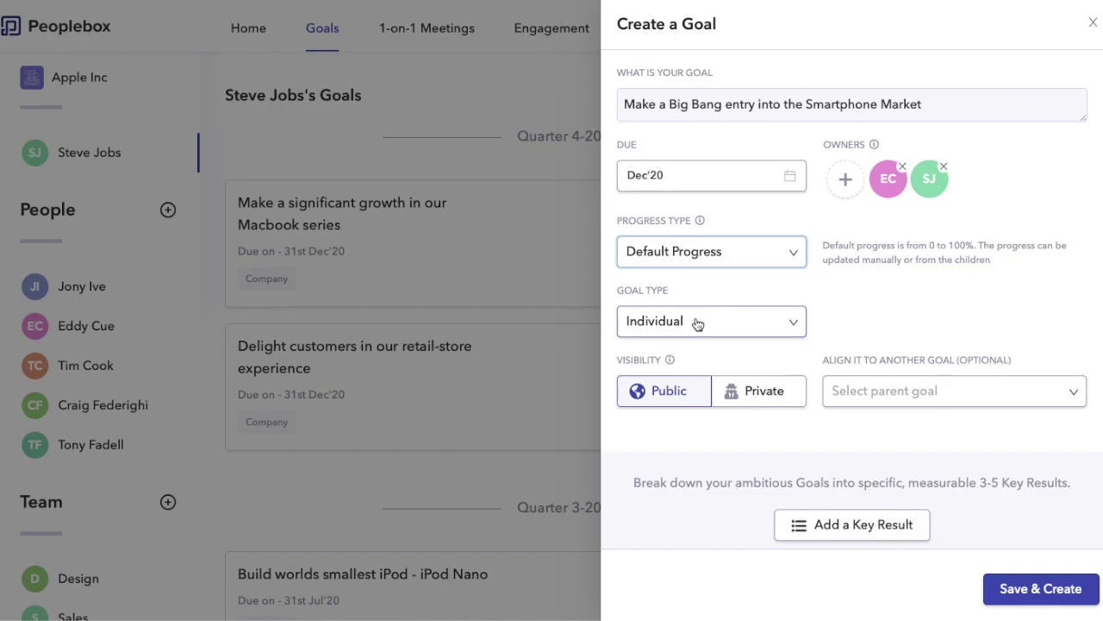
left_click(712, 321)
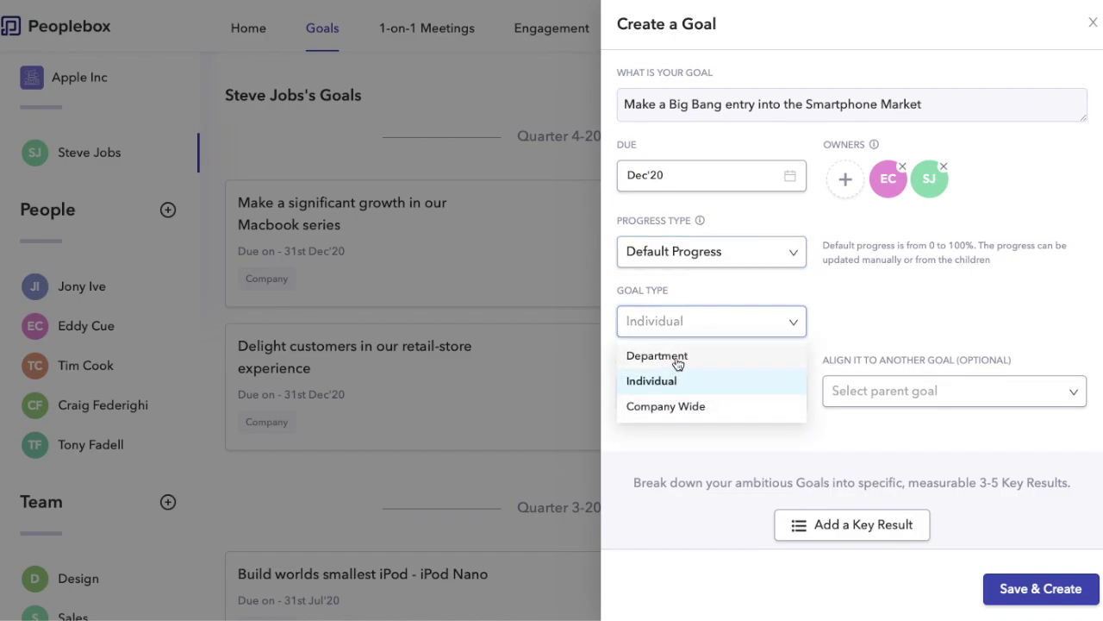
left_click(677, 356)
left_click(908, 321)
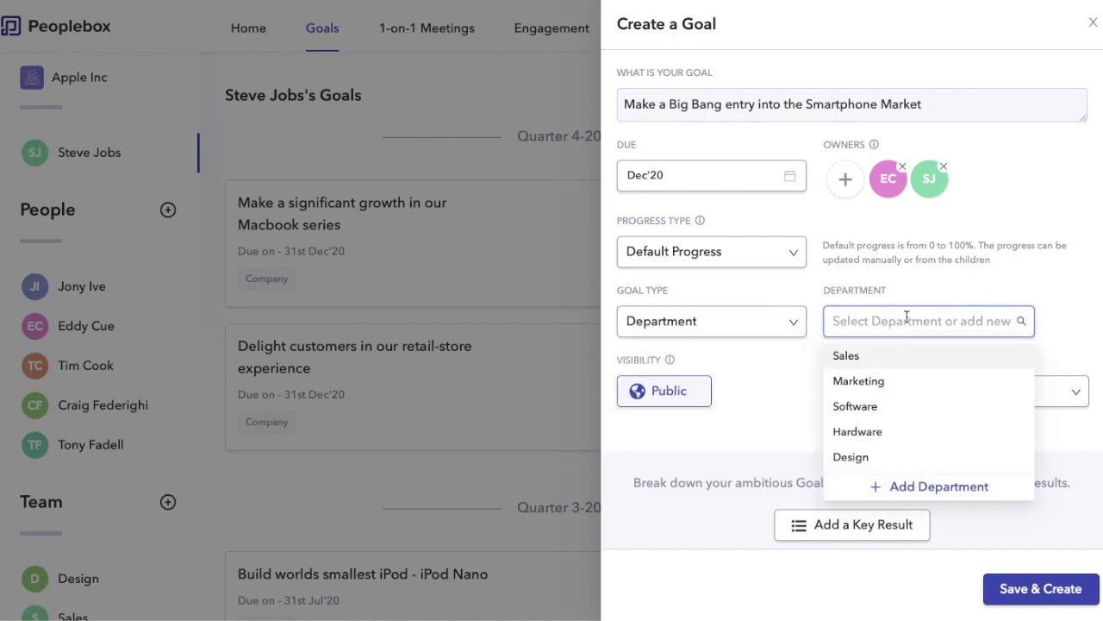
left_click(734, 326)
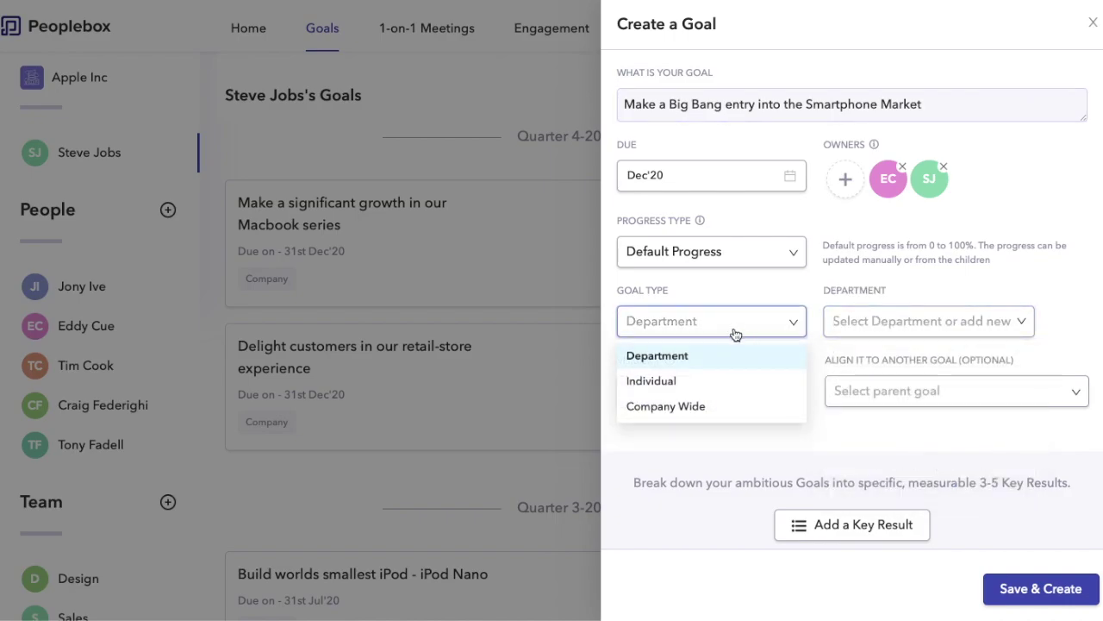
left_click(664, 408)
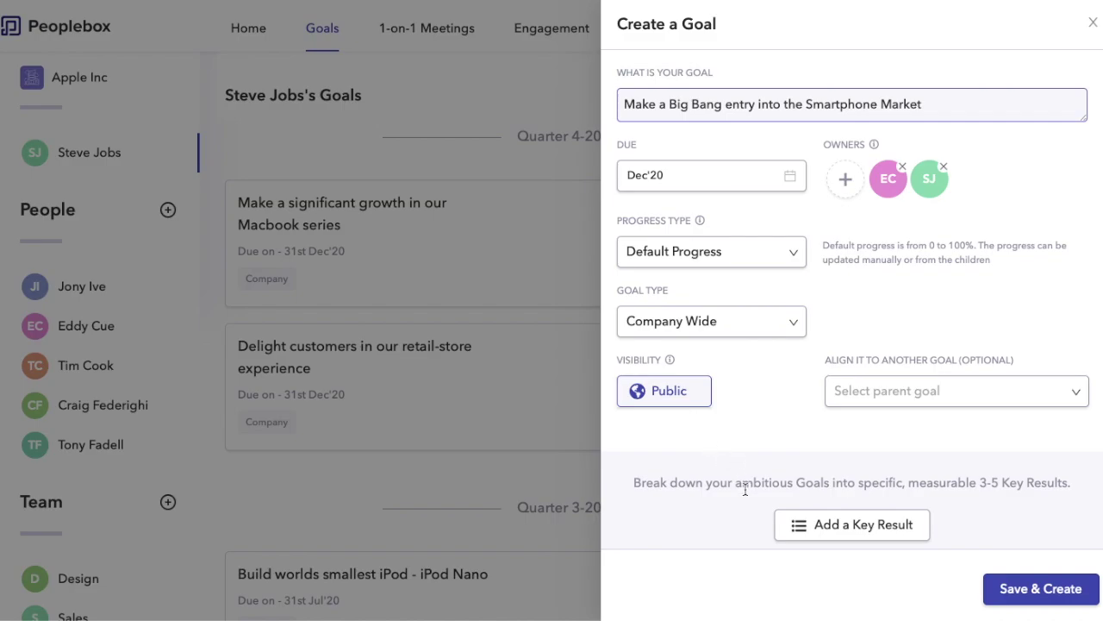
scroll(745, 489, "down", 1)
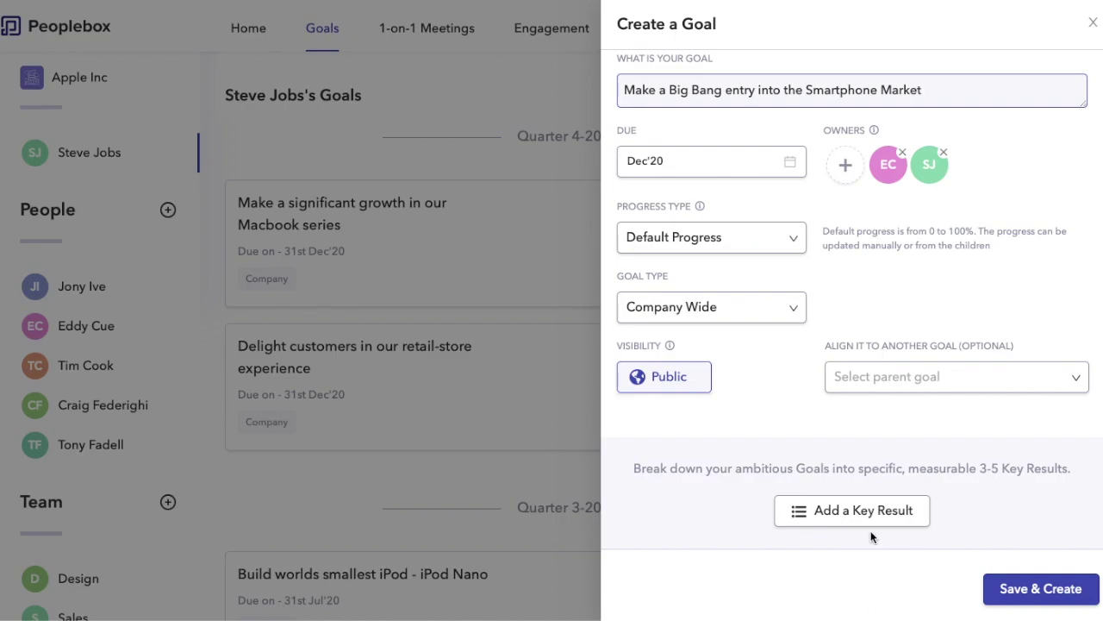
left_click(817, 510)
Add key results 'Launch iPhone by Macworld 2007', 'Sell 1 Million iPhones by March 2007', 'Reach 4.9/5 Satisfaction score for our Smartphone Category', then save
type("Launch iPhone by Macworld 2007")
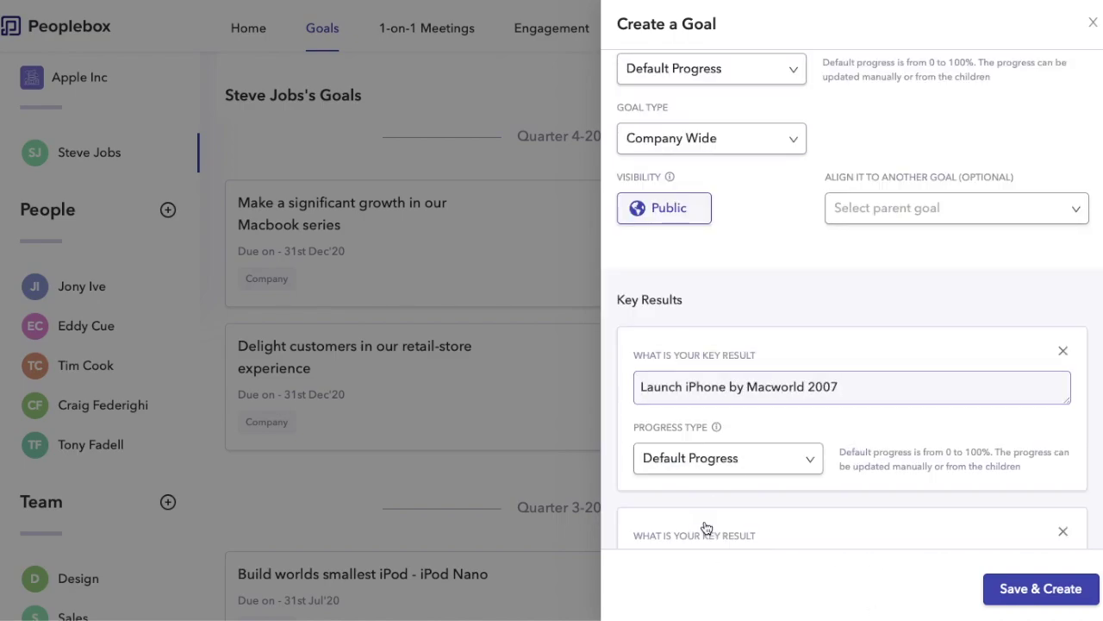
left_click(702, 515)
type("Sell 1 Million iPhones by March 2007")
key("Return")
type("Reach 4.9/5")
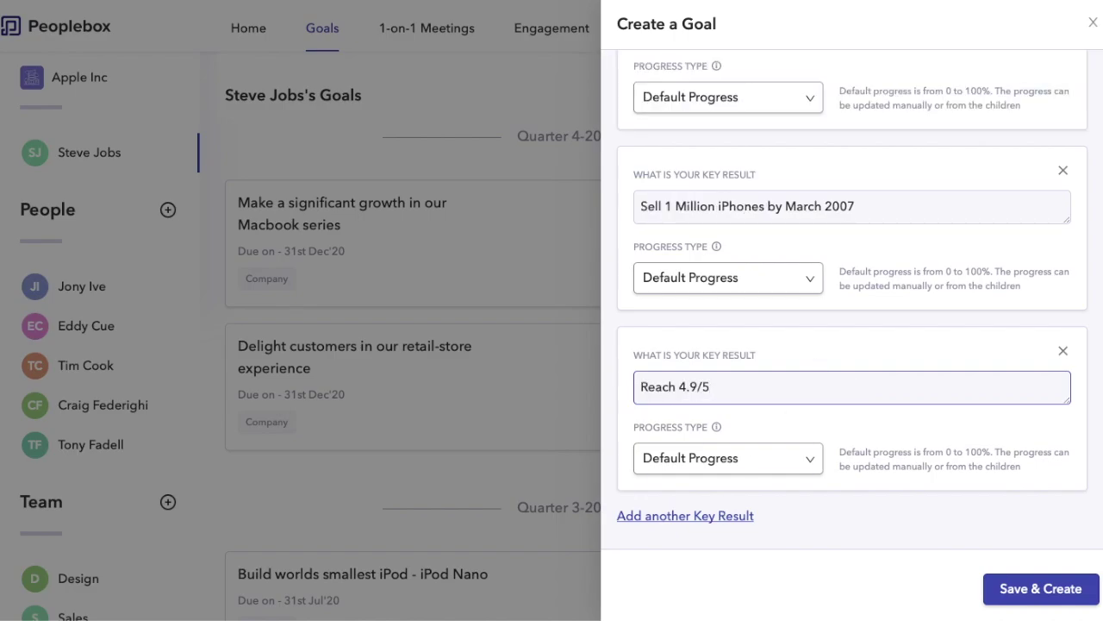
type(" Satisfaction score for our Smartphone Category")
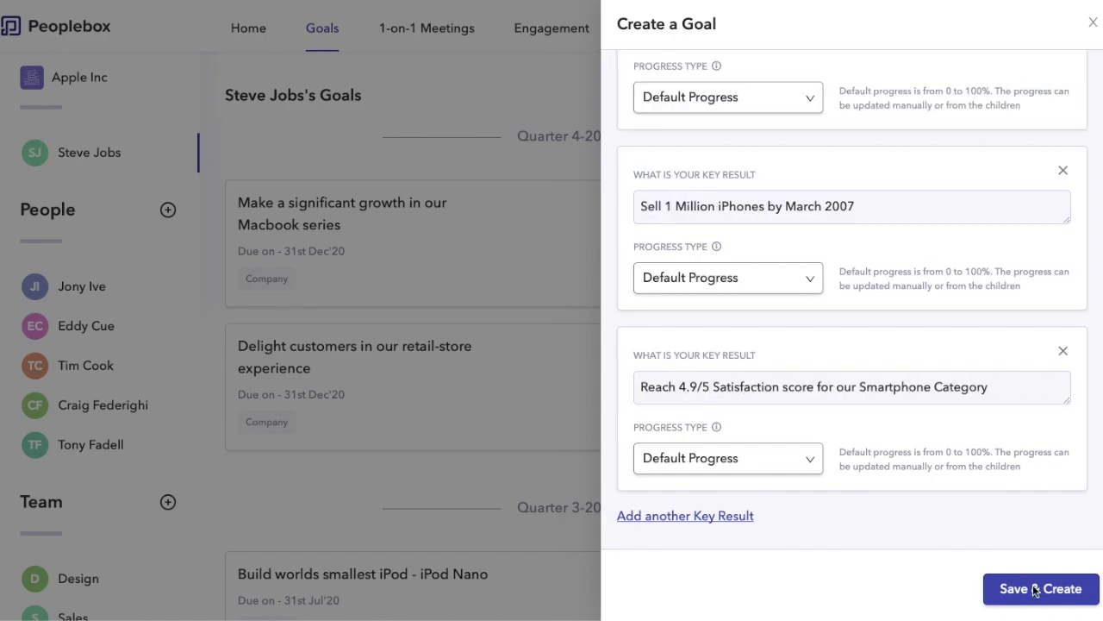
left_click(1035, 590)
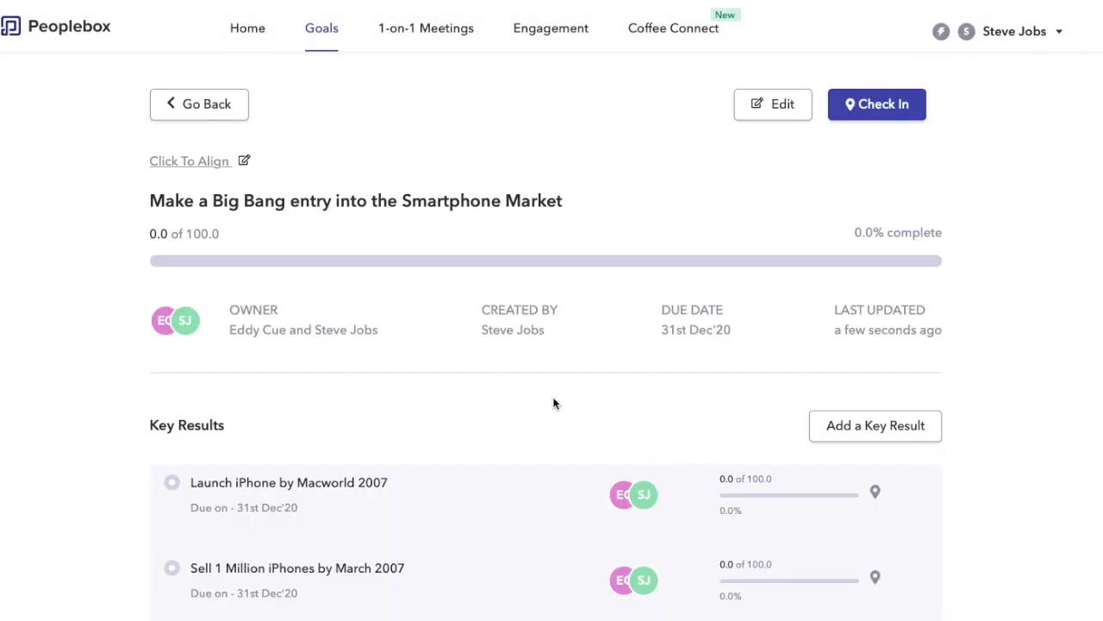
left_click(206, 106)
Expand the Macbook goal and its Macbook Air sub-results, then add a key result under the battery result
scroll(565, 272, "down", 1)
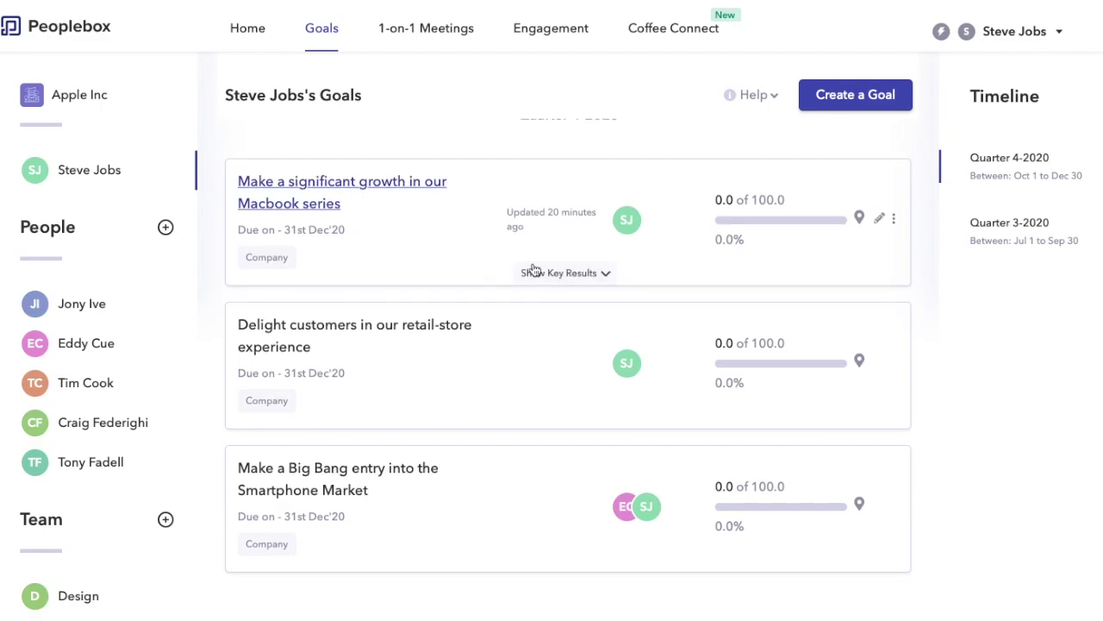
left_click(542, 276)
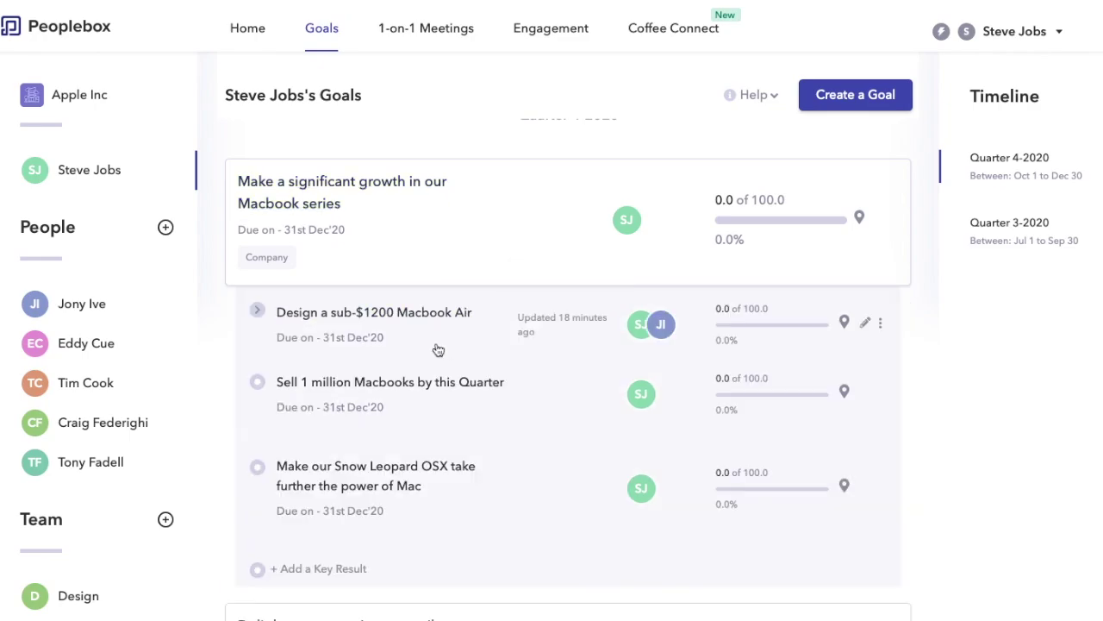
left_click(257, 310)
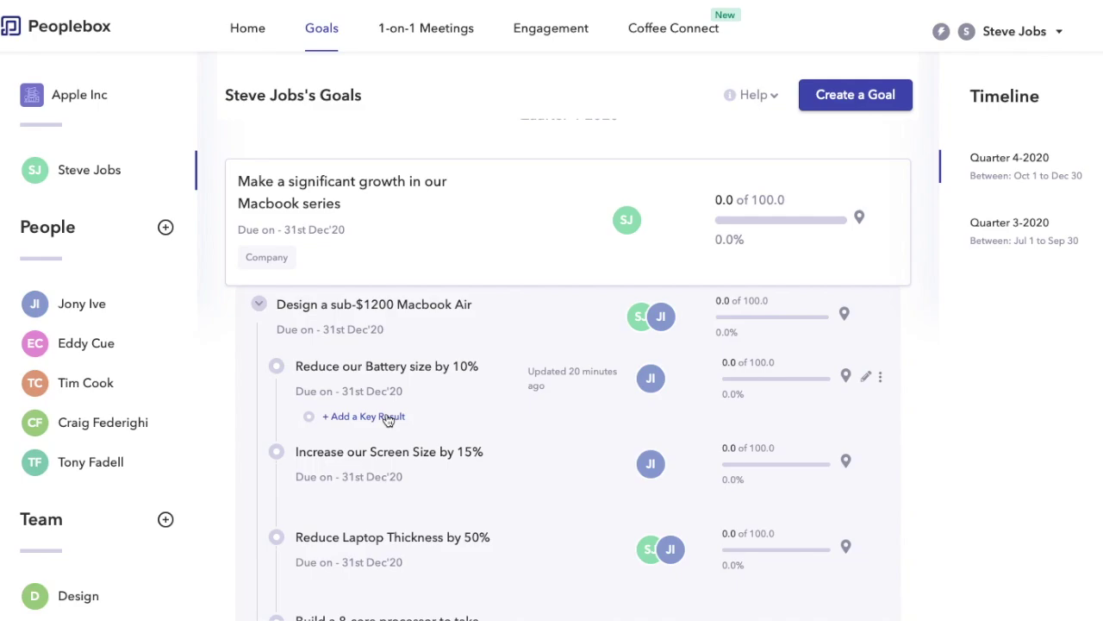
left_click(386, 416)
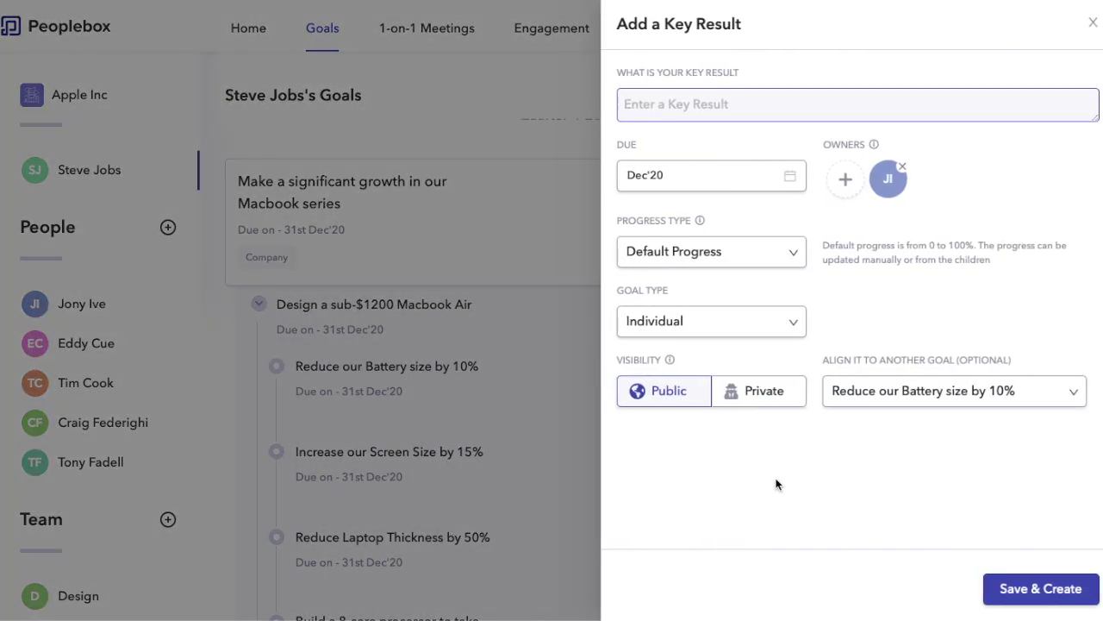
Dismiss the Add a Key Result form without saving anything
key("Escape")
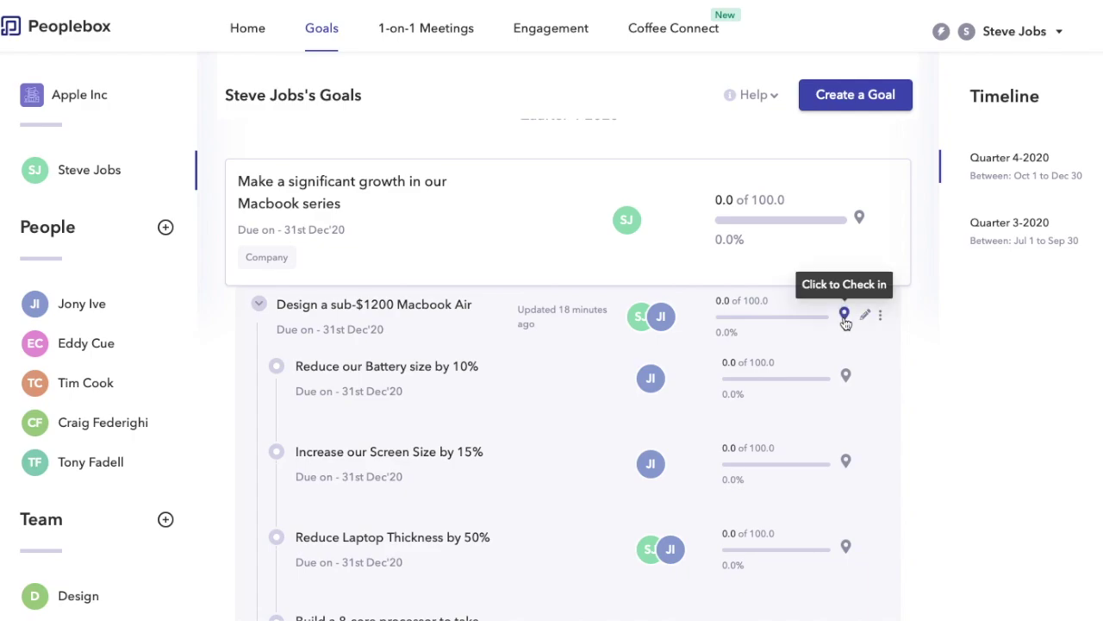
Check in 50% current progress on 'Reduce our Battery size by 10%'
left_click(846, 376)
left_click(439, 314)
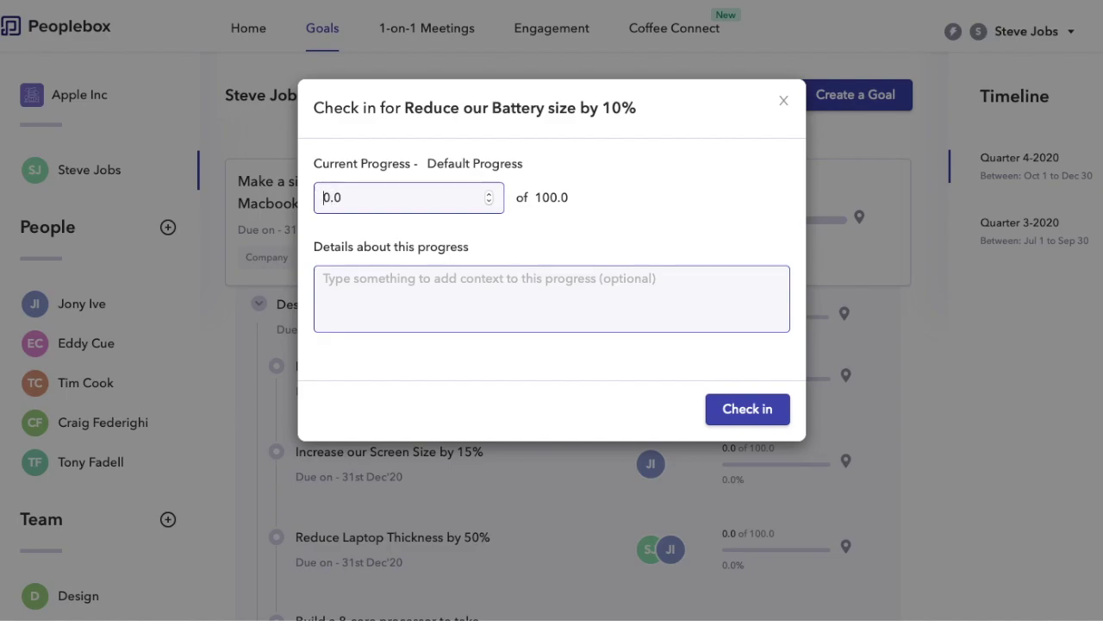
type("5")
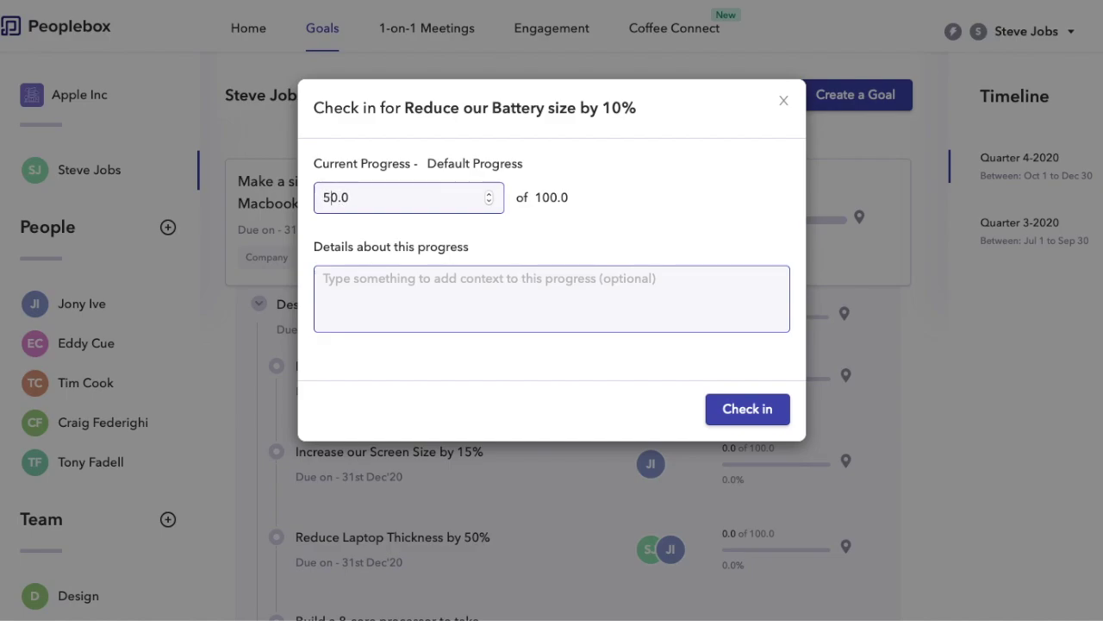
left_click(744, 409)
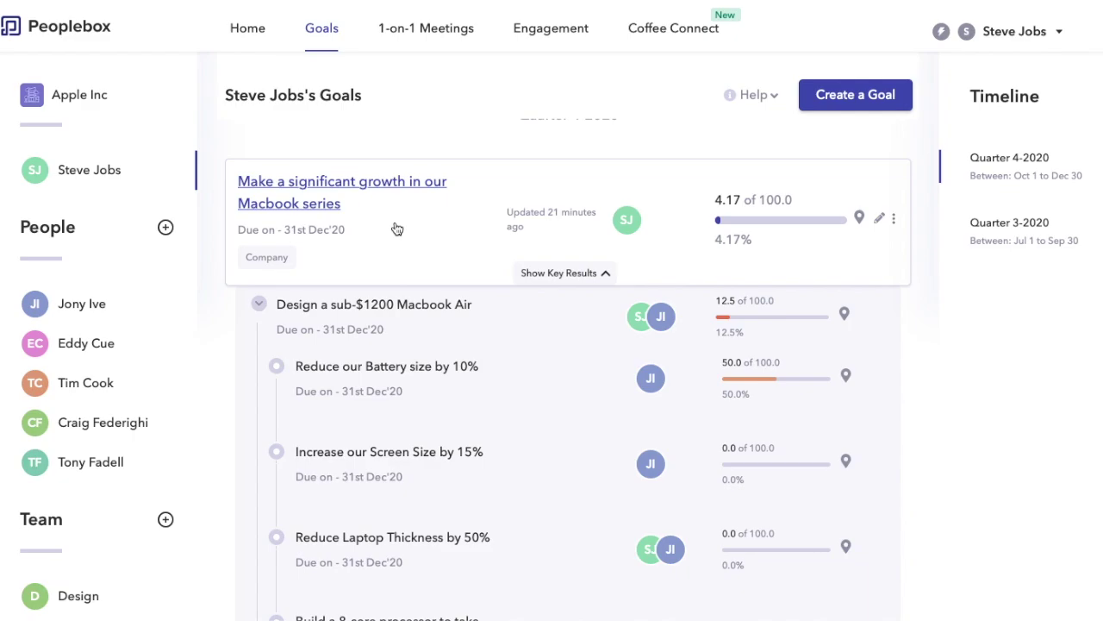
Collapse the Macbook goal's key results so only the three goals show
mouse_move(406, 387)
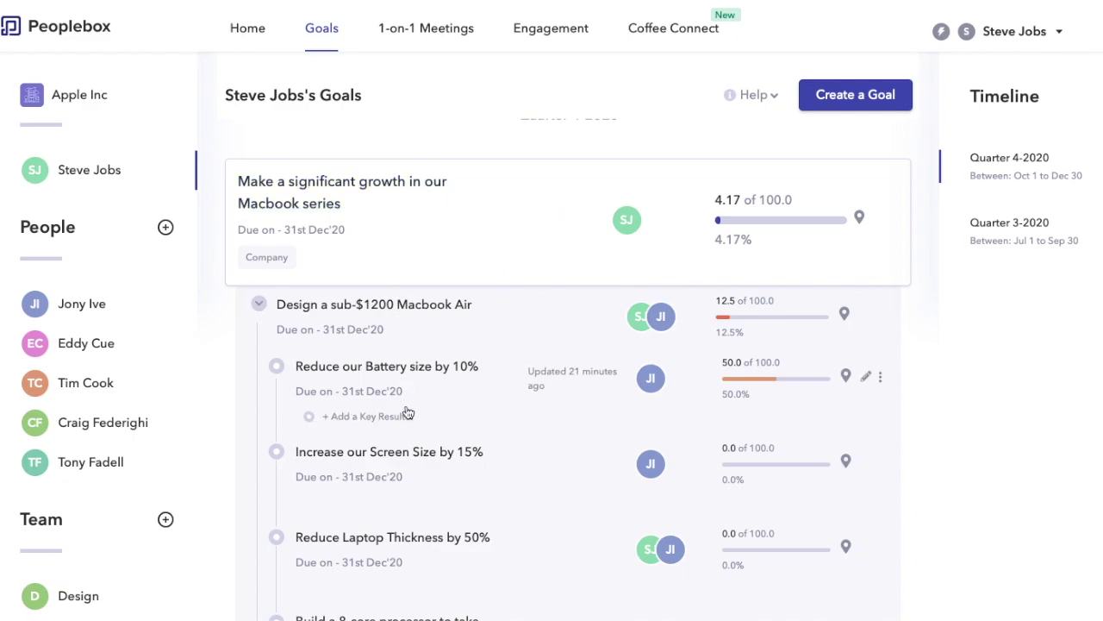
left_click(531, 278)
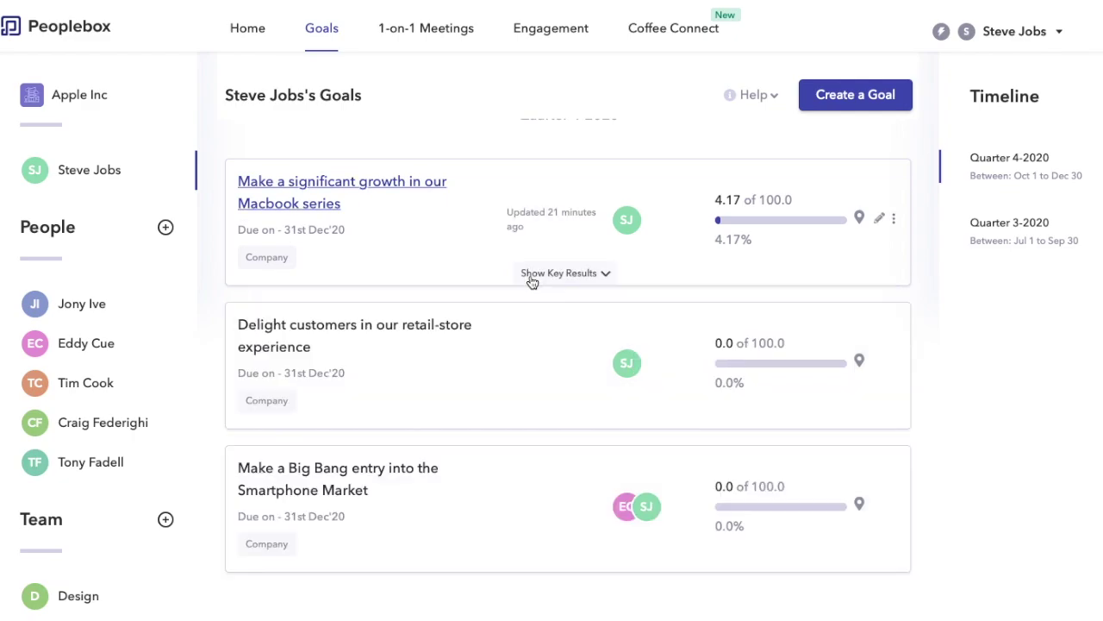